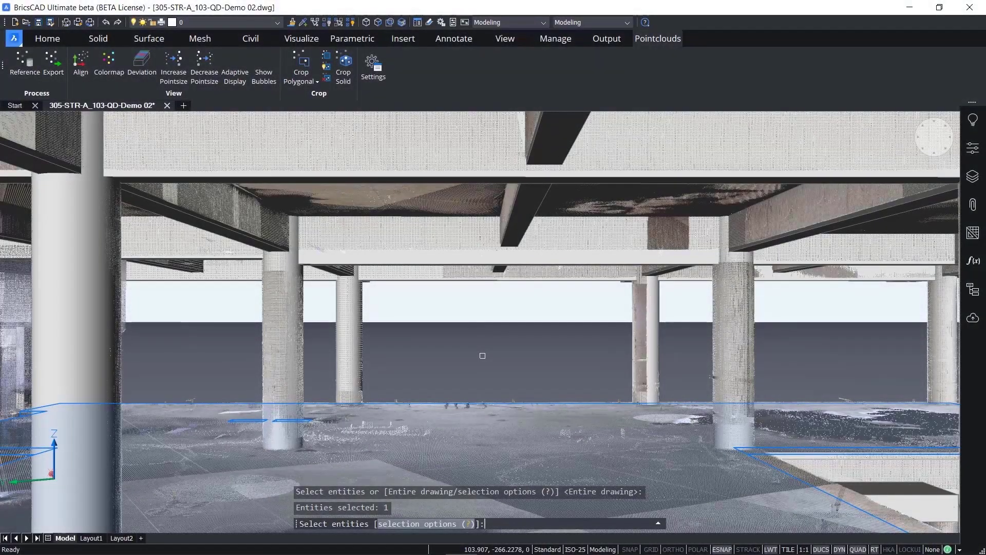
- Confirm the slab selection to compute deviation, then select the Accept tolerance value for editing
{"action": "key", "text": "Return"}
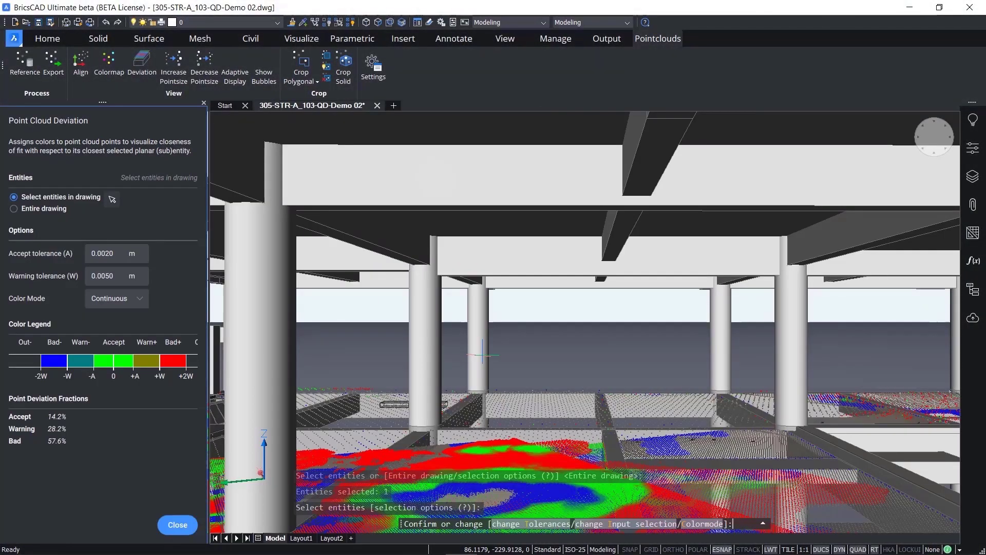
{"action": "double_click", "coordinate": [105, 254]}
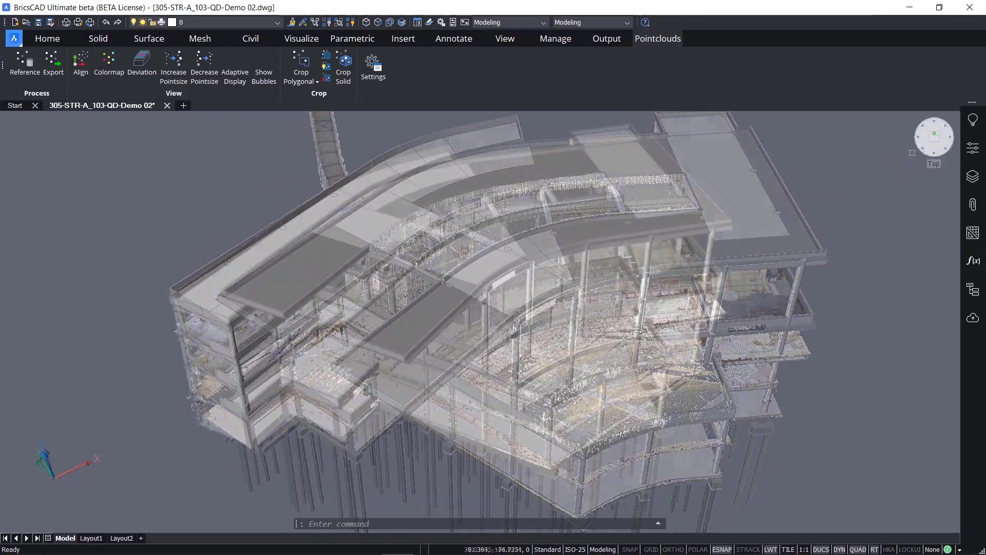
- Switch to a saved named view and start Pointcloud Deviation on the point cloud
{"action": "right_click", "coordinate": [934, 137]}
{"action": "mouse_move", "coordinate": [920, 157]}
{"action": "left_click", "coordinate": [820, 190]}
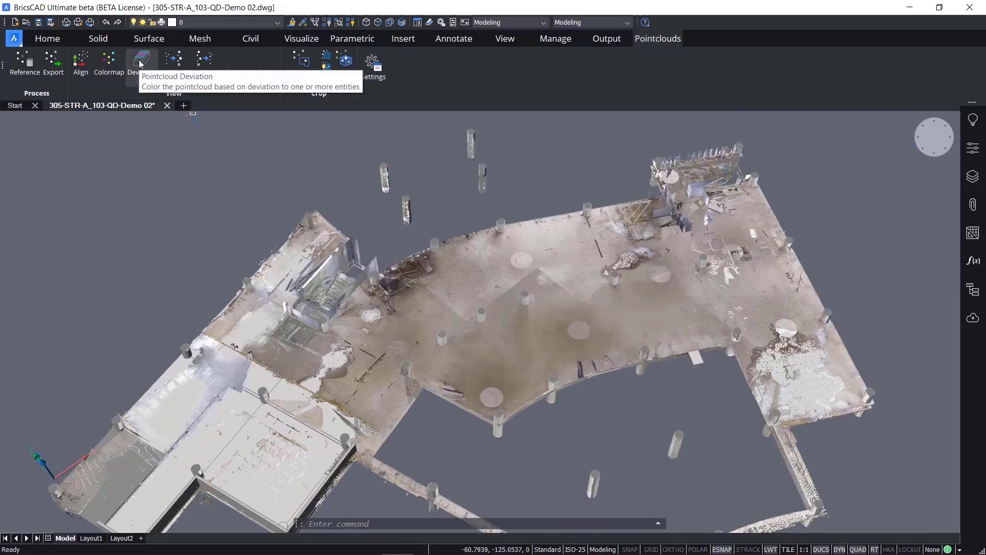
{"action": "left_click", "coordinate": [142, 65]}
{"action": "left_click", "coordinate": [491, 281]}
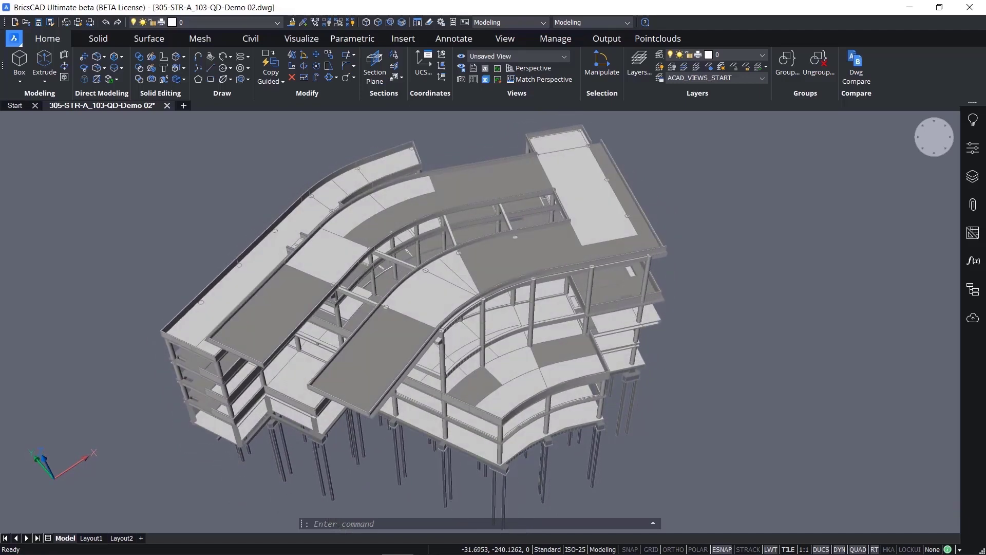
- Attach the 103-STR_MS scan from the Pointclouds Reference list
{"action": "left_click", "coordinate": [659, 39]}
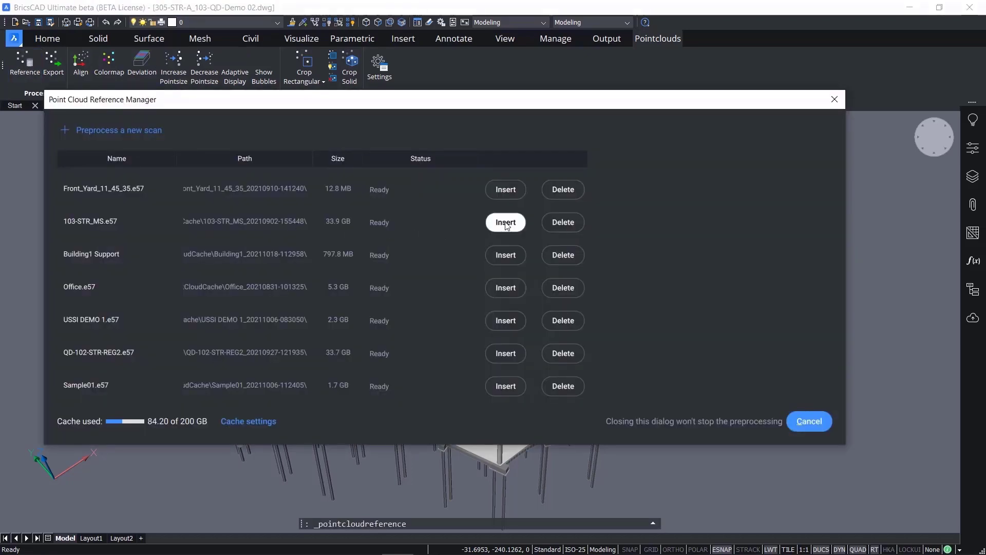
{"action": "left_click", "coordinate": [506, 223]}
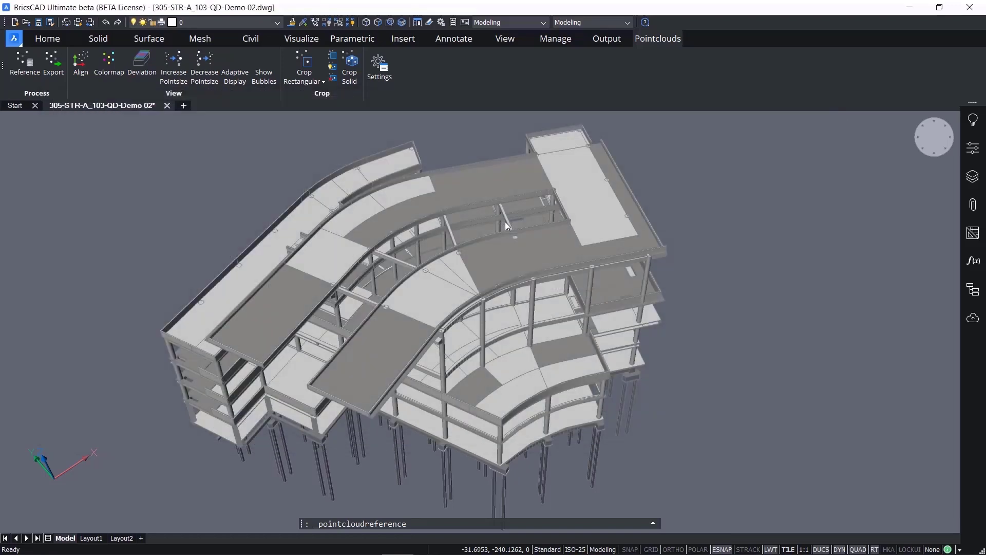
{"action": "left_click", "coordinate": [596, 406]}
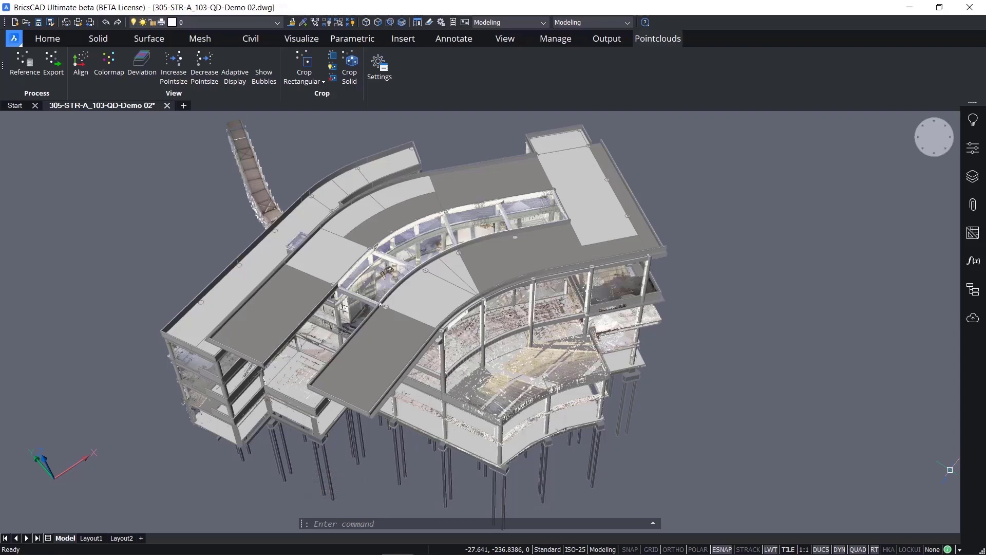
- Switch to the TOP view and pan to reveal the scanned walkway above the building
{"action": "middle_click_drag", "start_coordinate": [720, 269], "coordinate": [739, 289]}
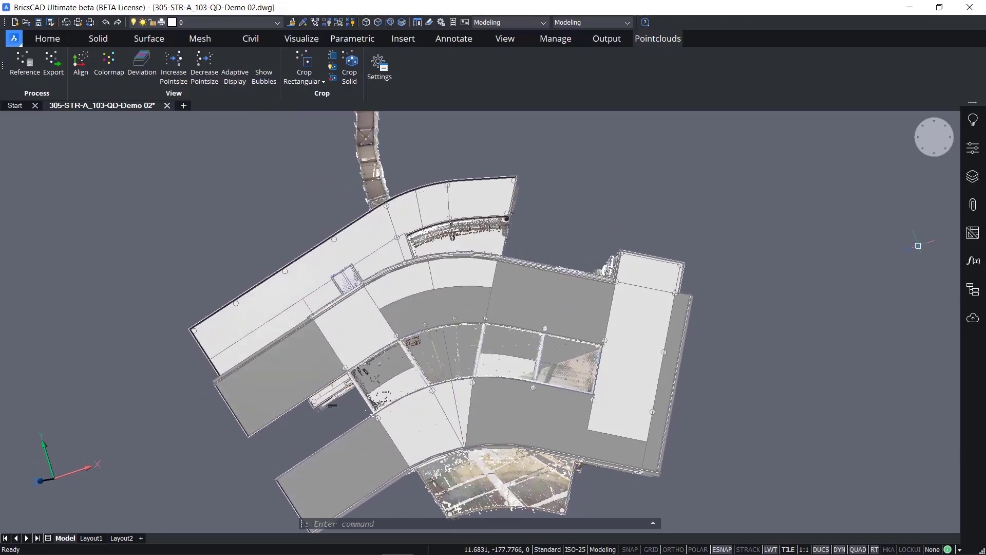
{"action": "right_click", "coordinate": [935, 138]}
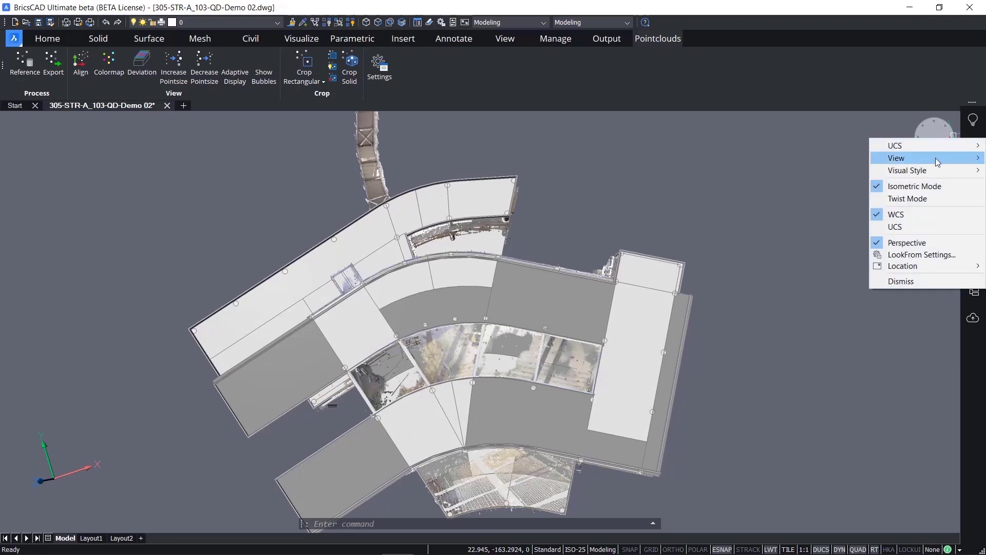
{"action": "mouse_move", "coordinate": [904, 158]}
{"action": "left_click", "coordinate": [821, 159]}
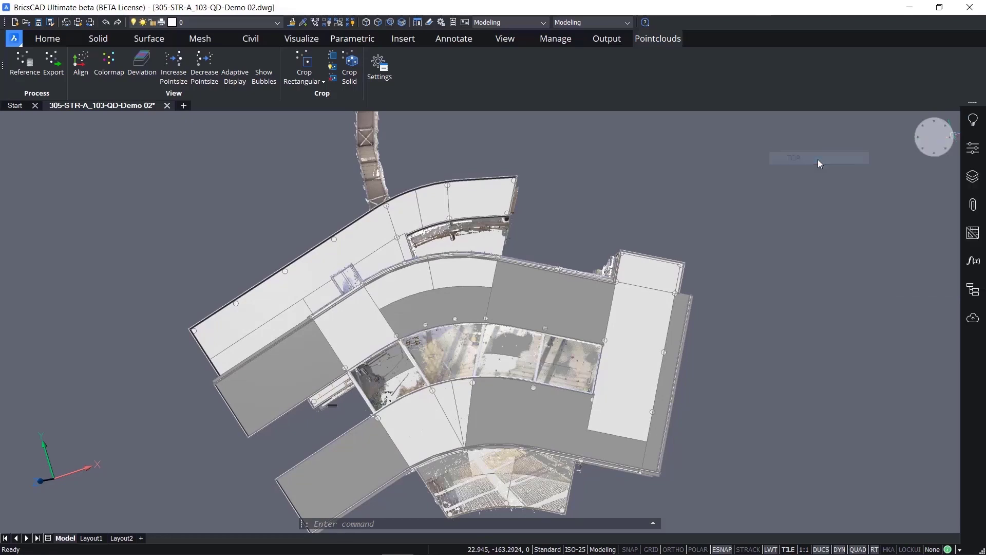
{"action": "middle_click_drag", "start_coordinate": [659, 185], "coordinate": [658, 337]}
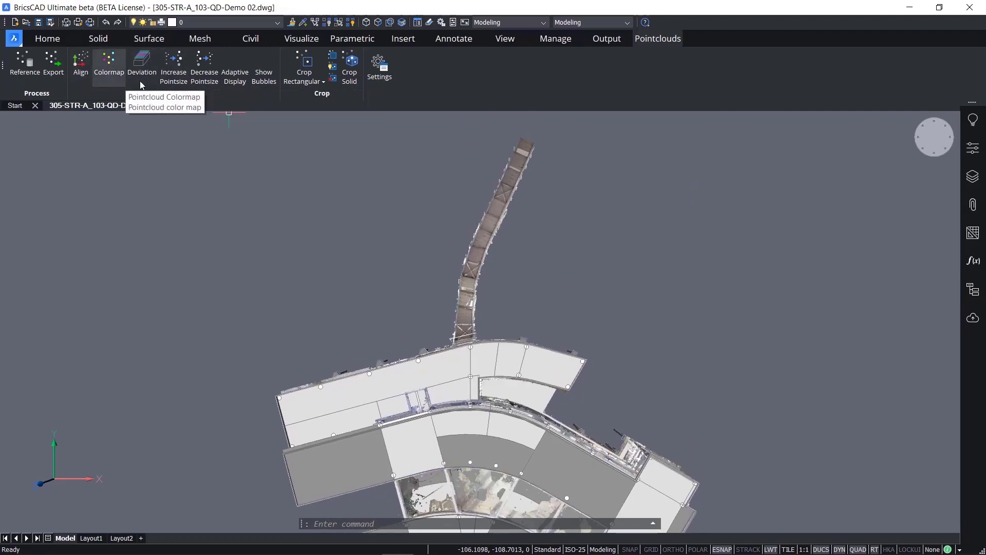
- Crop the walkway from the scan with a five-point polygon using the Outside option
{"action": "left_click", "coordinate": [323, 85]}
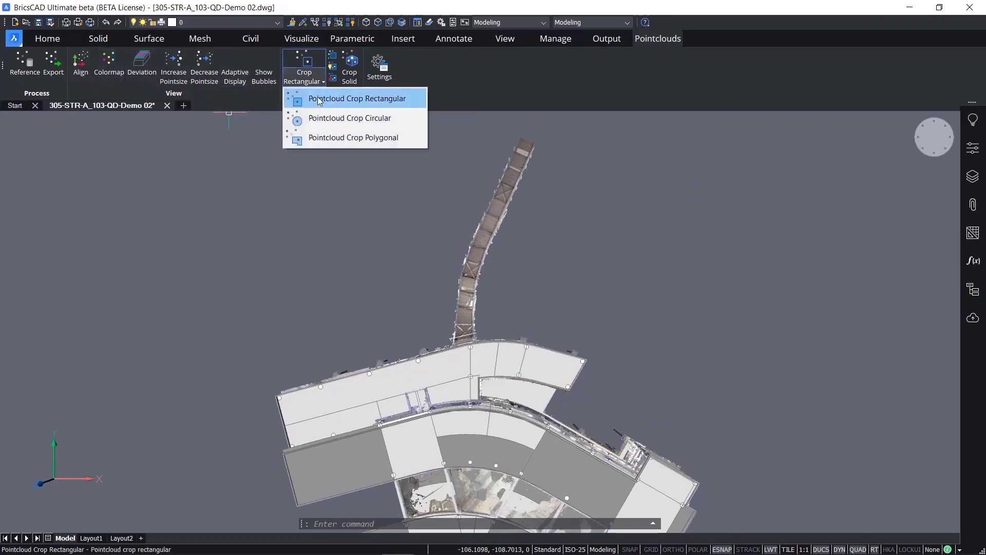
{"action": "left_click", "coordinate": [329, 136]}
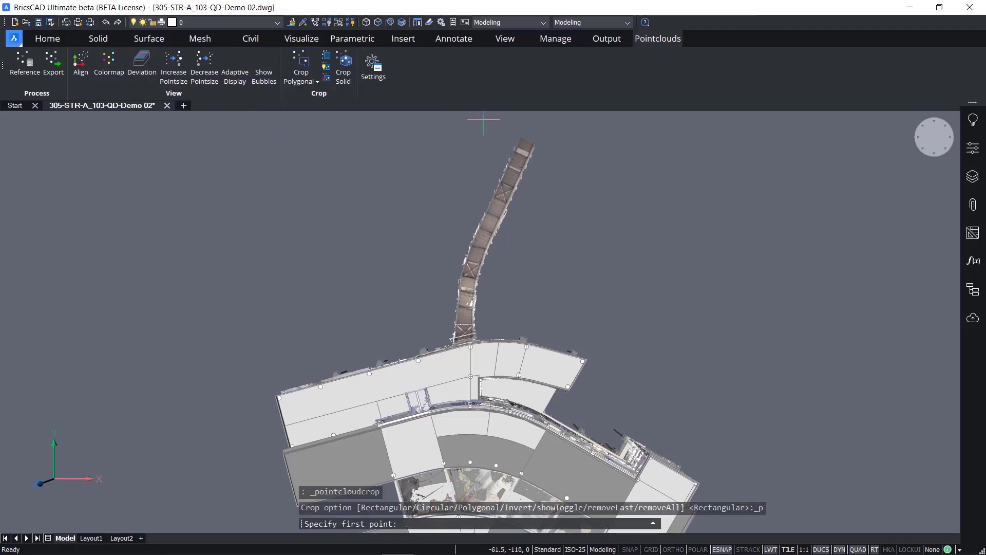
{"action": "left_click", "coordinate": [515, 126]}
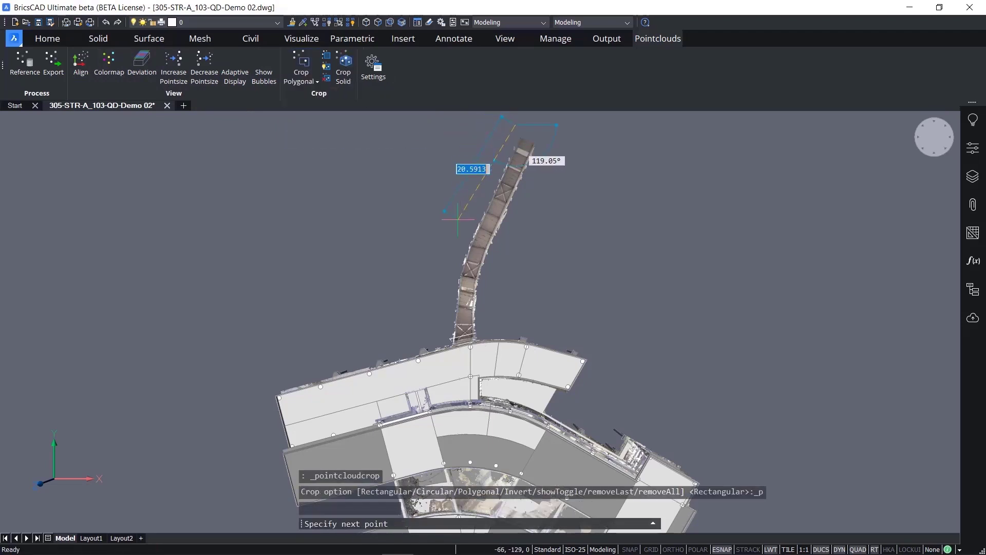
{"action": "left_click", "coordinate": [446, 344]}
{"action": "left_click", "coordinate": [483, 329]}
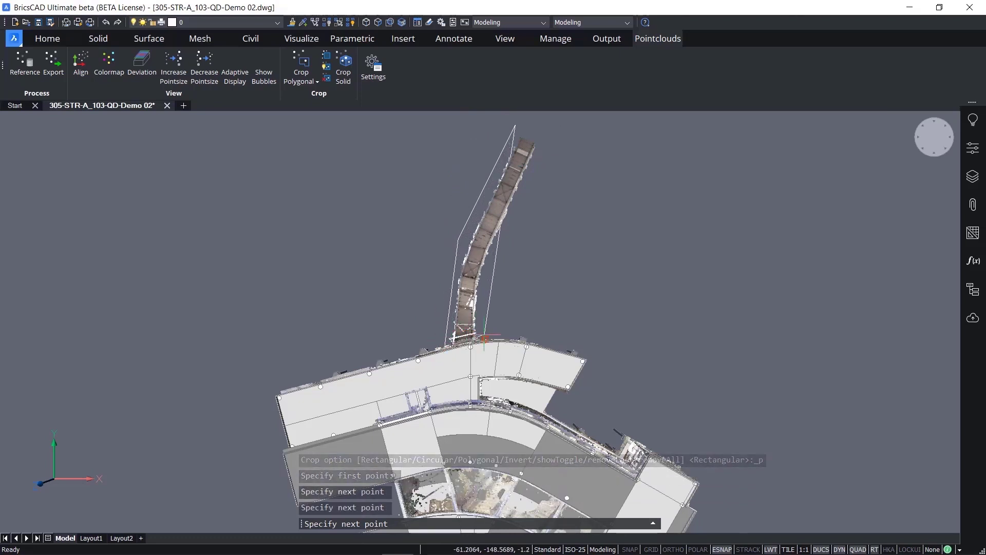
{"action": "left_click", "coordinate": [516, 246]}
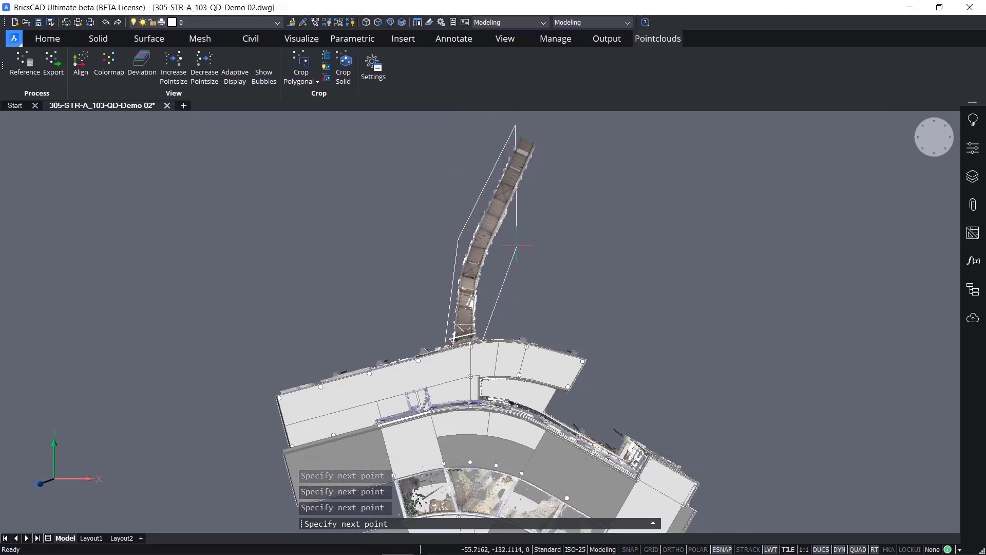
{"action": "left_click", "coordinate": [555, 139]}
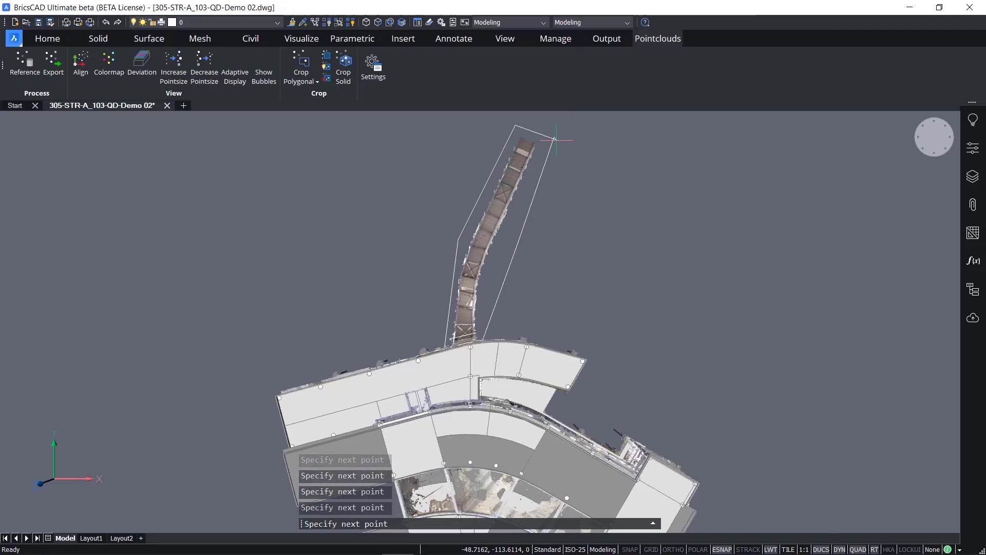
{"action": "key", "text": "Return"}
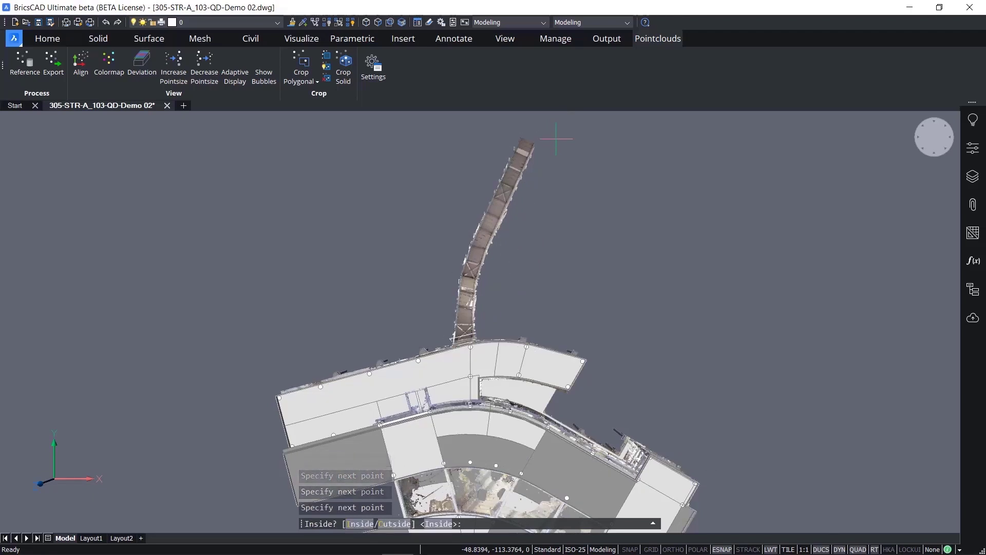
{"action": "type", "text": "o"}
{"action": "key", "text": "Return"}
- Switch to the L2-SECTION view, look from Top, and zoom into the level-2 floor
{"action": "right_click", "coordinate": [929, 146]}
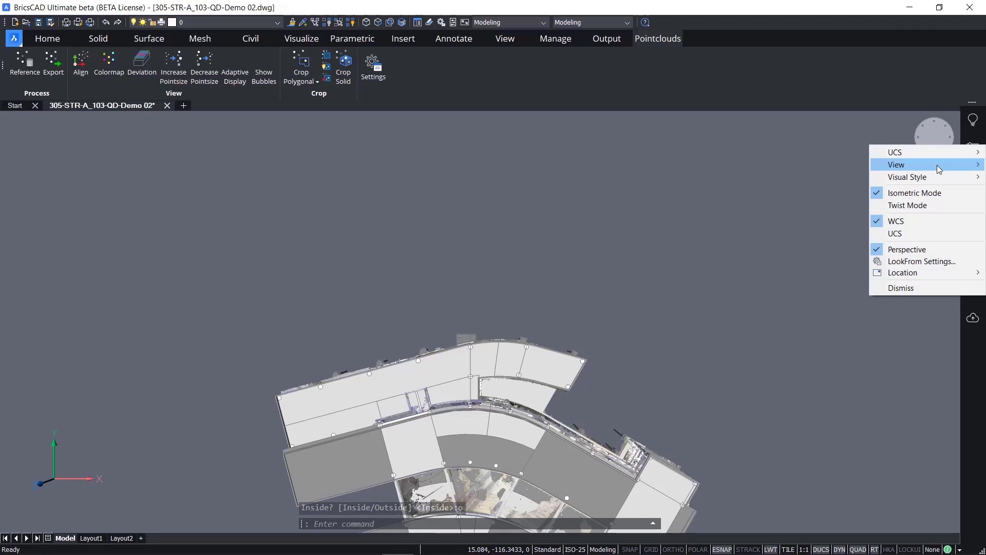
{"action": "left_click", "coordinate": [943, 172]}
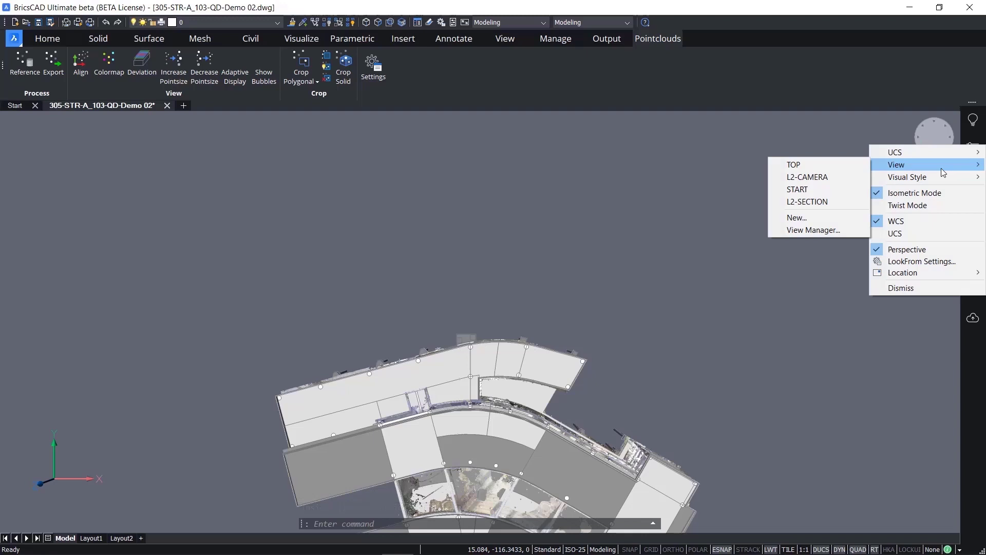
{"action": "left_click", "coordinate": [824, 204]}
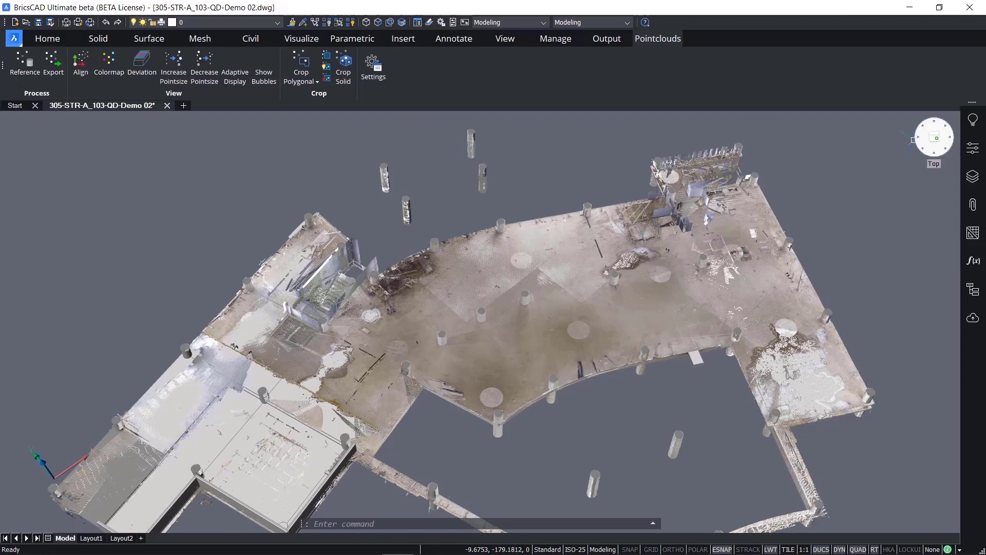
{"action": "left_click", "coordinate": [913, 140]}
{"action": "scroll", "coordinate": [509, 361], "scroll_direction": "up", "scroll_amount": 2}
{"action": "scroll", "coordinate": [508, 361], "scroll_direction": "up", "scroll_amount": 5}
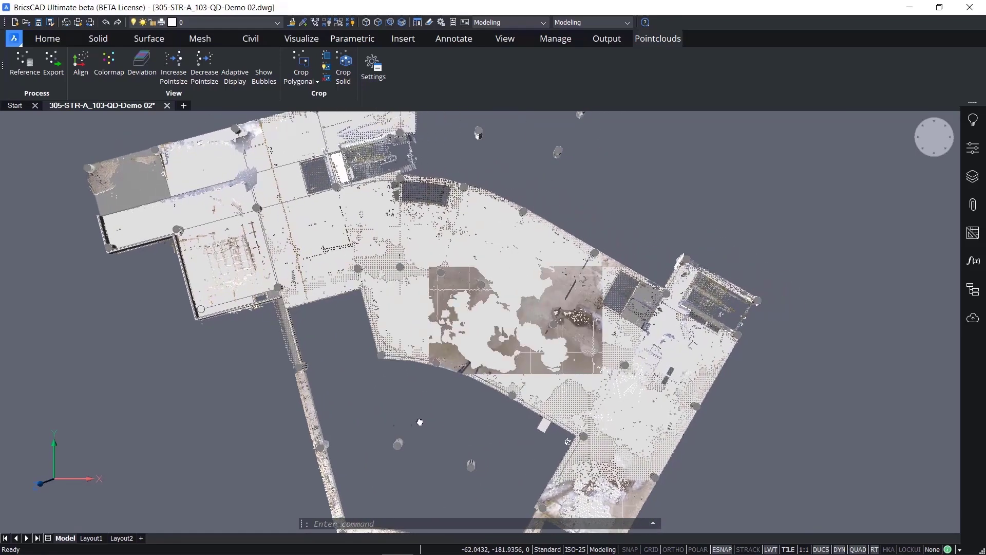
- Run Deviation against the central floor slab: 20.6% accept, 28.4% warning, 50.9% bad
{"action": "left_click", "coordinate": [142, 62]}
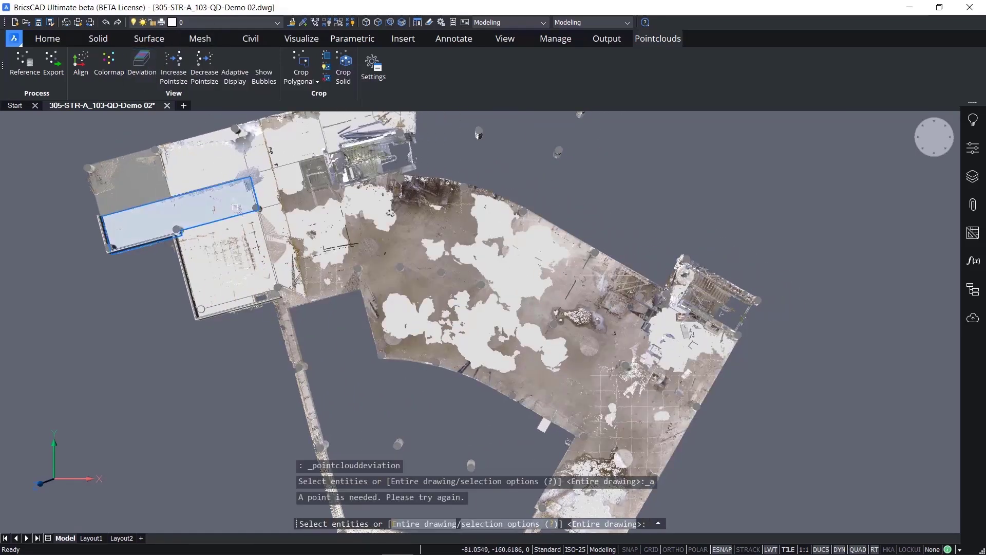
{"action": "left_click", "coordinate": [496, 283]}
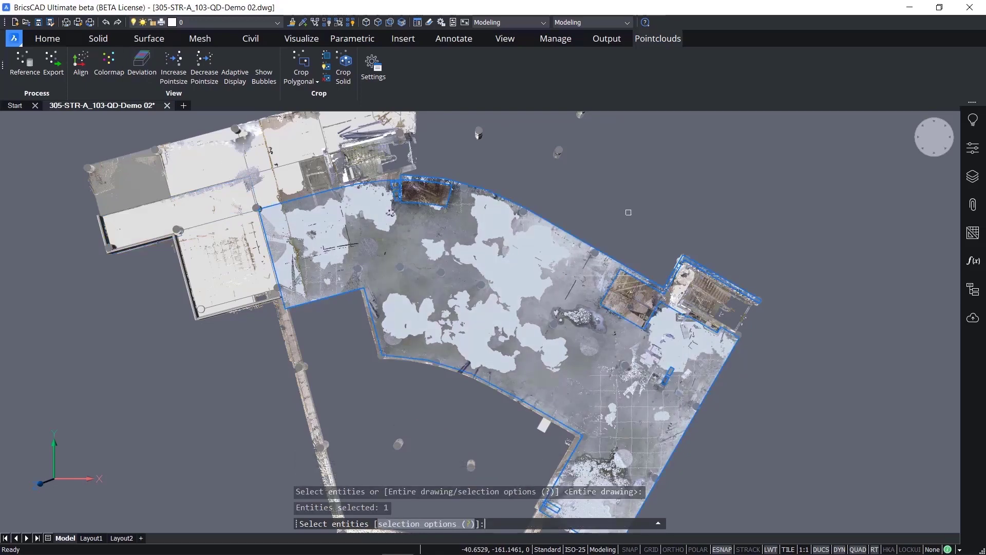
{"action": "key", "text": "Return"}
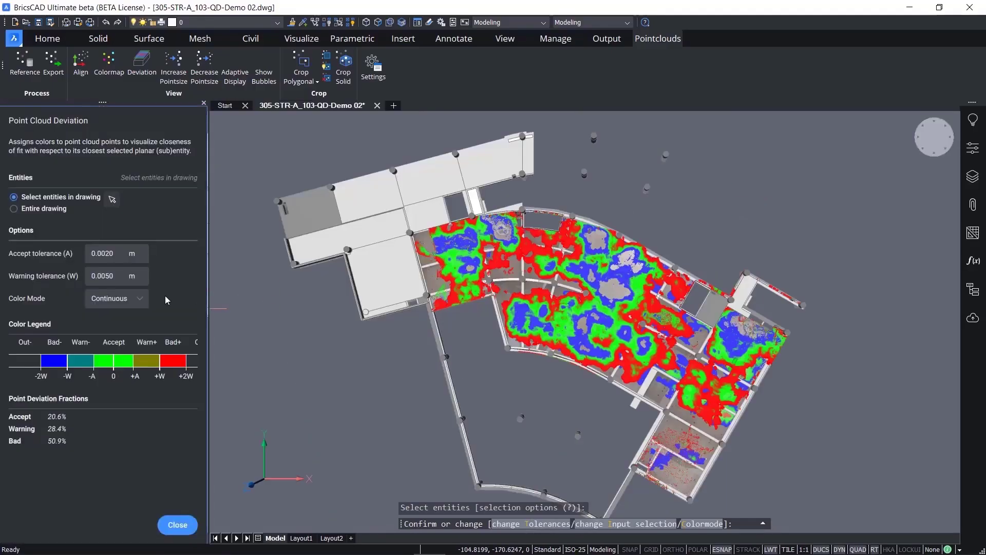
- Set the Accept tolerance to 0.006 and Warning tolerance to 0.012, then open the Color Mode list
{"action": "double_click", "coordinate": [104, 252]}
{"action": "type", "text": "006"}
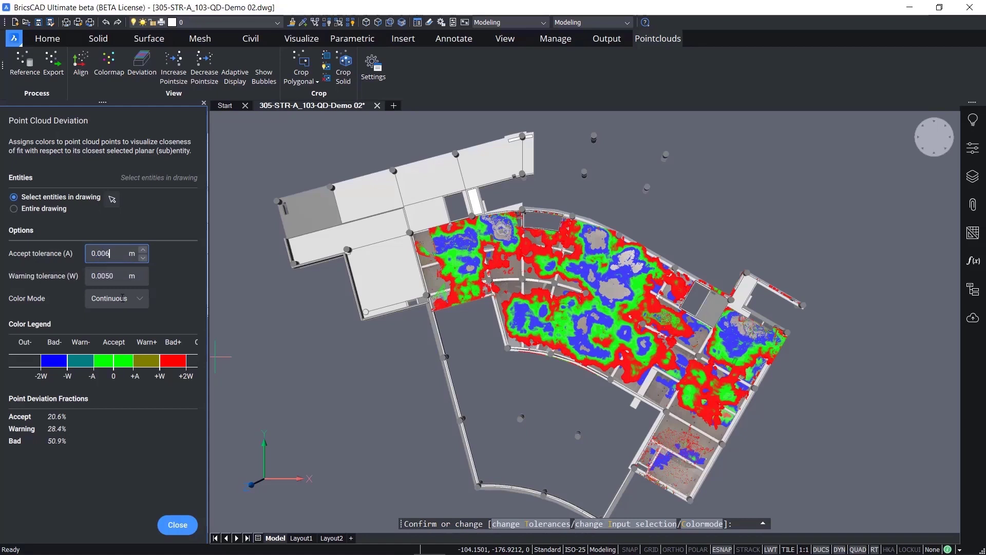
{"action": "left_click", "coordinate": [114, 300]}
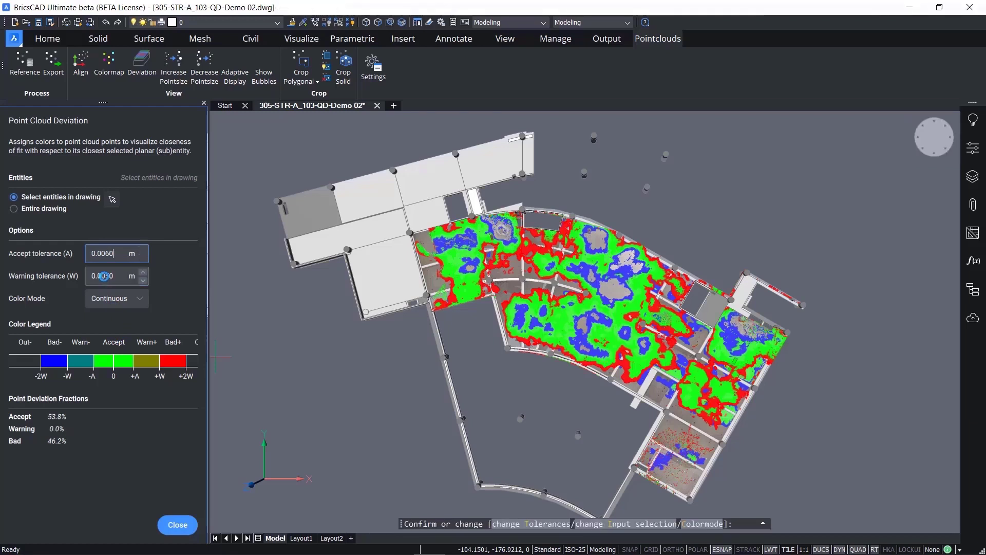
{"action": "double_click", "coordinate": [103, 276]}
{"action": "type", "text": "012"}
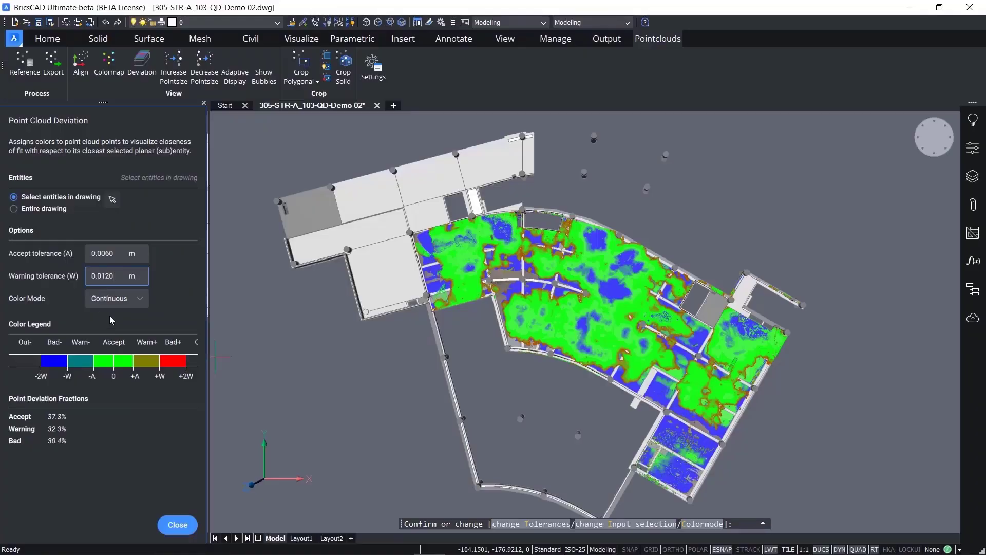
{"action": "left_click", "coordinate": [126, 299]}
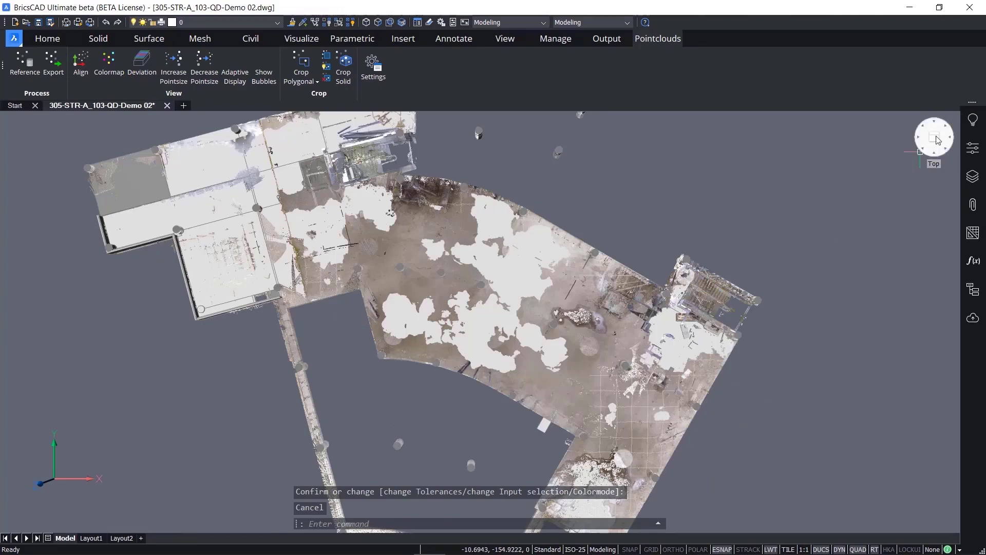
- Switch to the saved L2-CAMERA interior view
{"action": "right_click", "coordinate": [935, 138]}
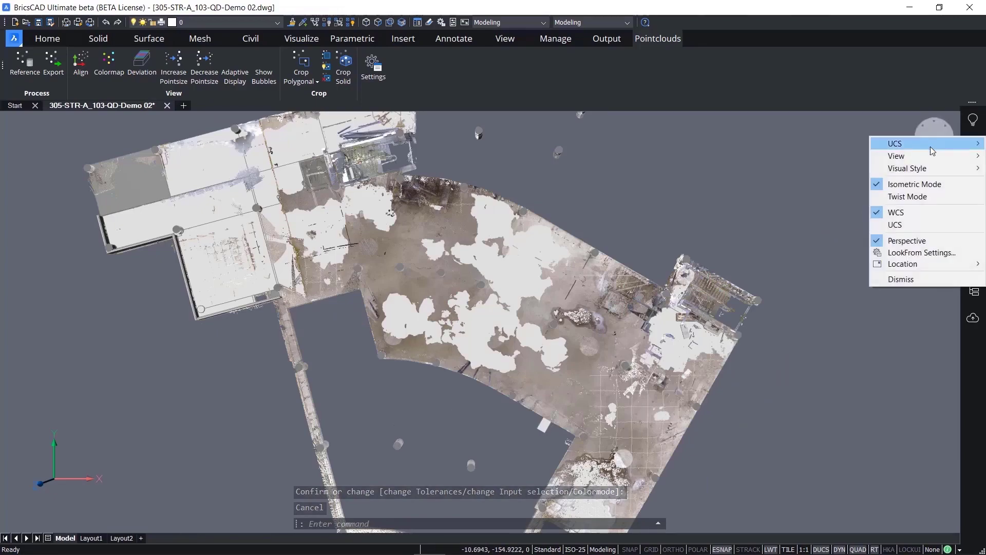
{"action": "mouse_move", "coordinate": [920, 155]}
{"action": "left_click", "coordinate": [835, 169]}
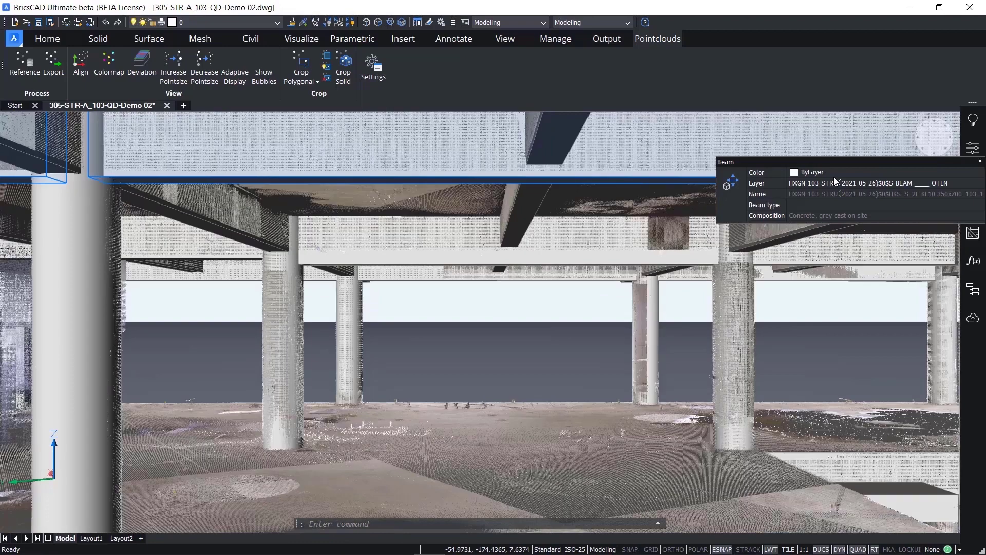
- Run Deviation against the floor slab: 14.2% accept, 28.2% warning, 57.6% bad
{"action": "left_click", "coordinate": [141, 63]}
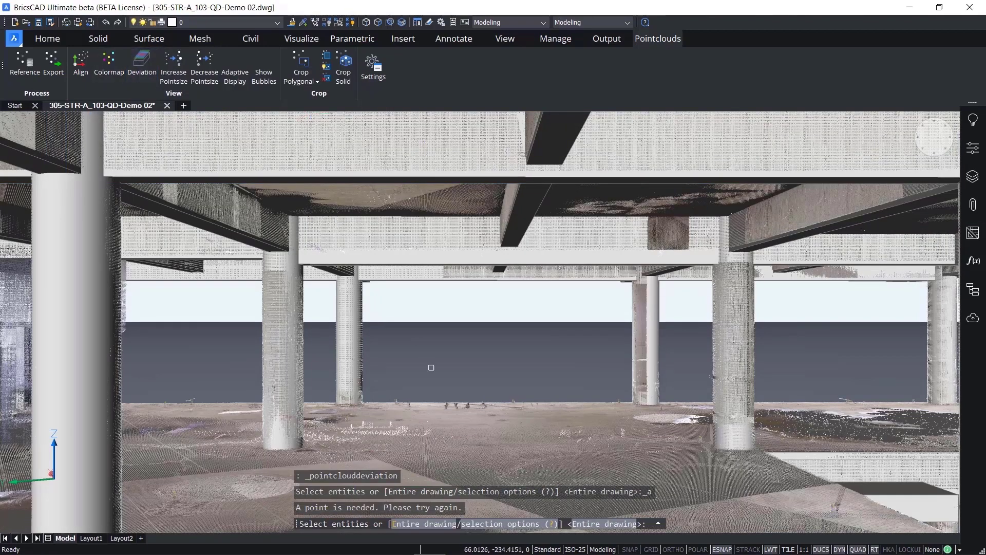
{"action": "left_click", "coordinate": [449, 422]}
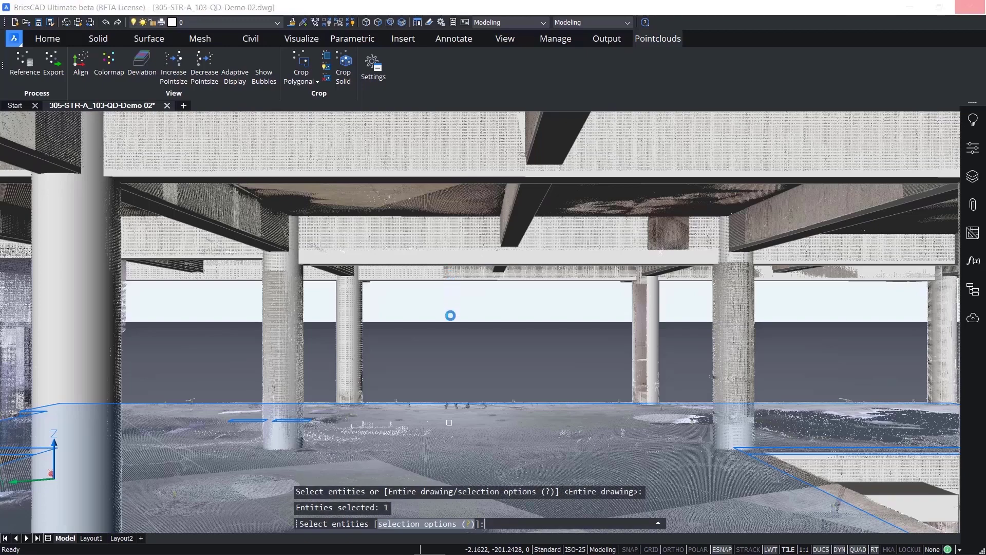
{"action": "key", "text": "Return"}
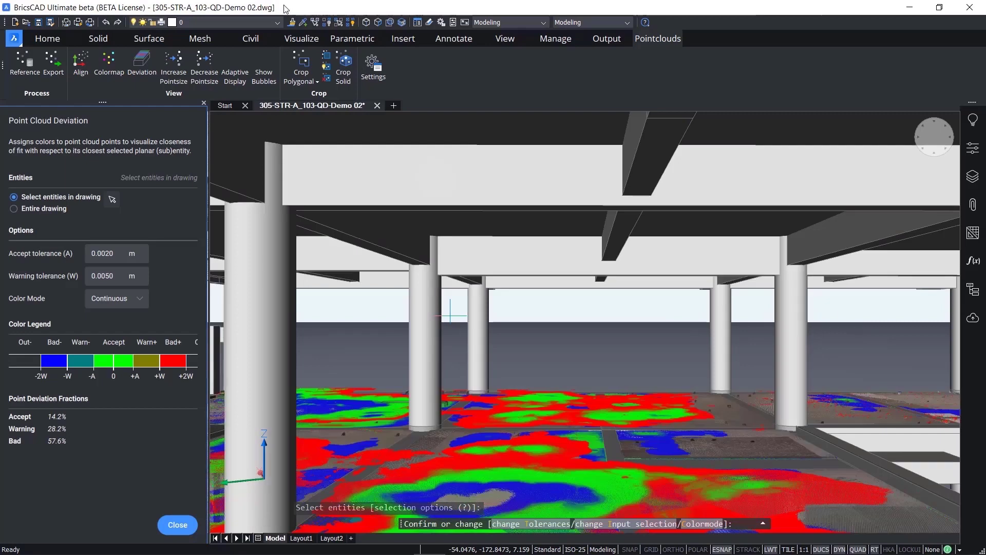
- Set Accept tolerance 0.006 and Warning tolerance 0.012, then close the deviation panel
{"action": "left_click", "coordinate": [109, 253]}
{"action": "key", "text": "BackSpace"}
{"action": "key", "text": "BackSpace"}
{"action": "type", "text": "6"}
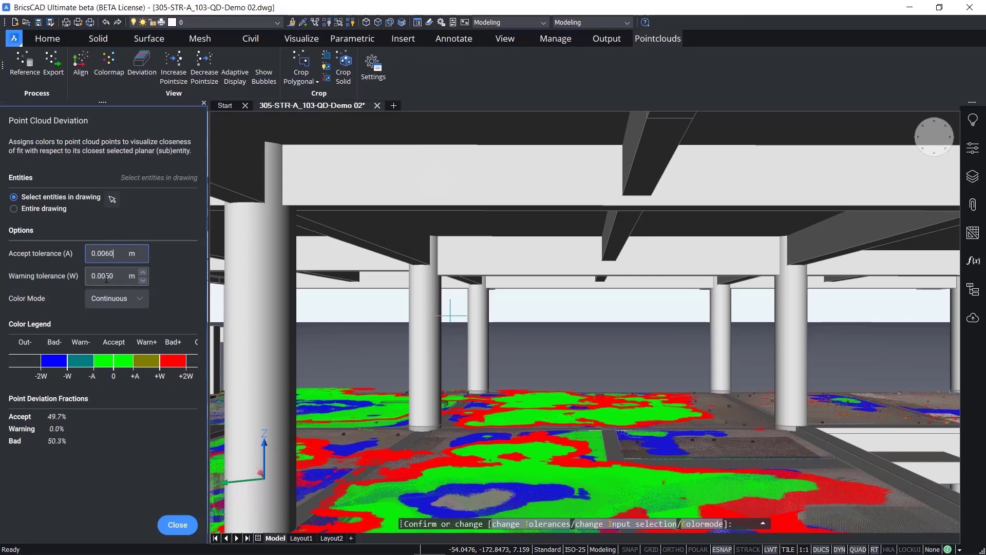
{"action": "left_click", "coordinate": [104, 277]}
{"action": "key", "text": "BackSpace"}
{"action": "key", "text": "BackSpace"}
{"action": "key", "text": "BackSpace"}
{"action": "type", "text": "12"}
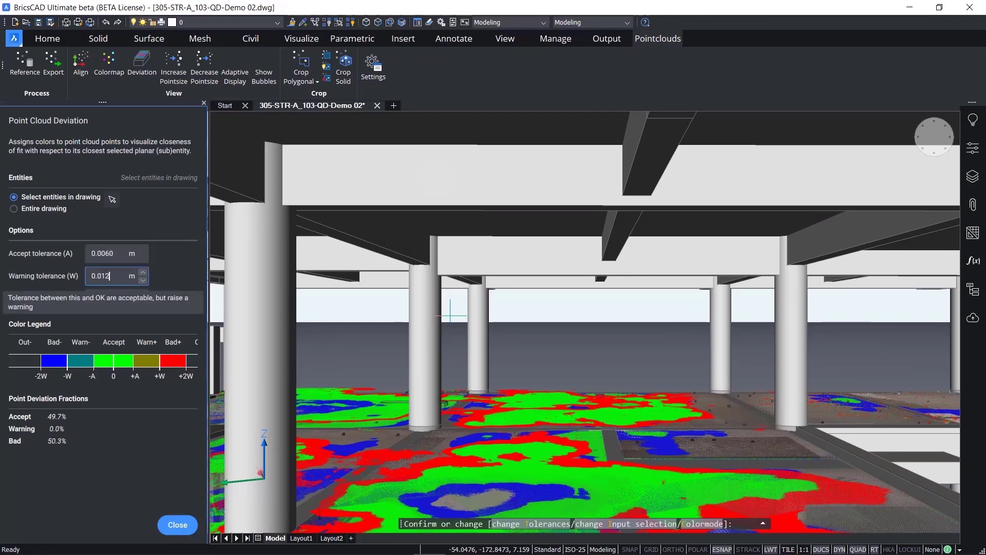
{"action": "key", "text": "Return"}
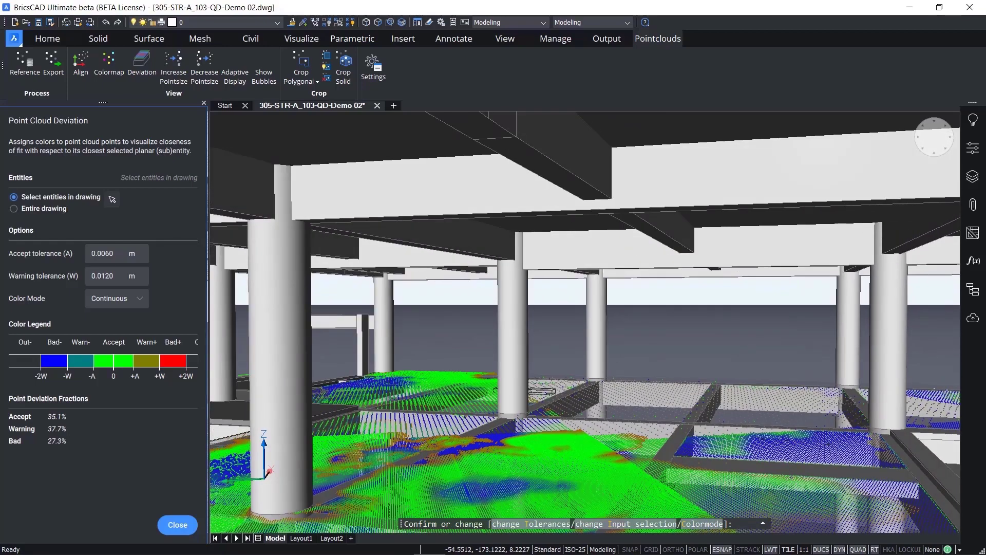
{"action": "left_click", "coordinate": [176, 524]}
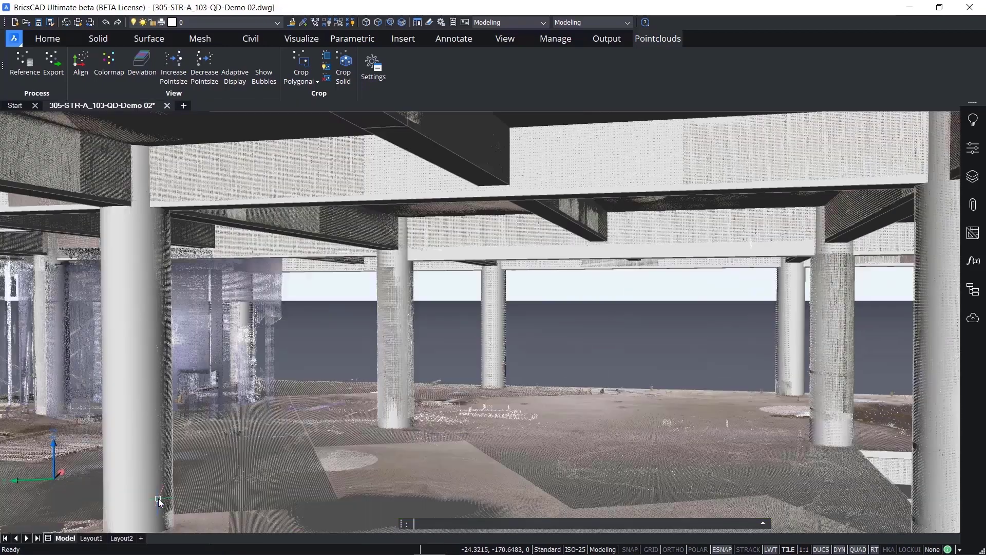